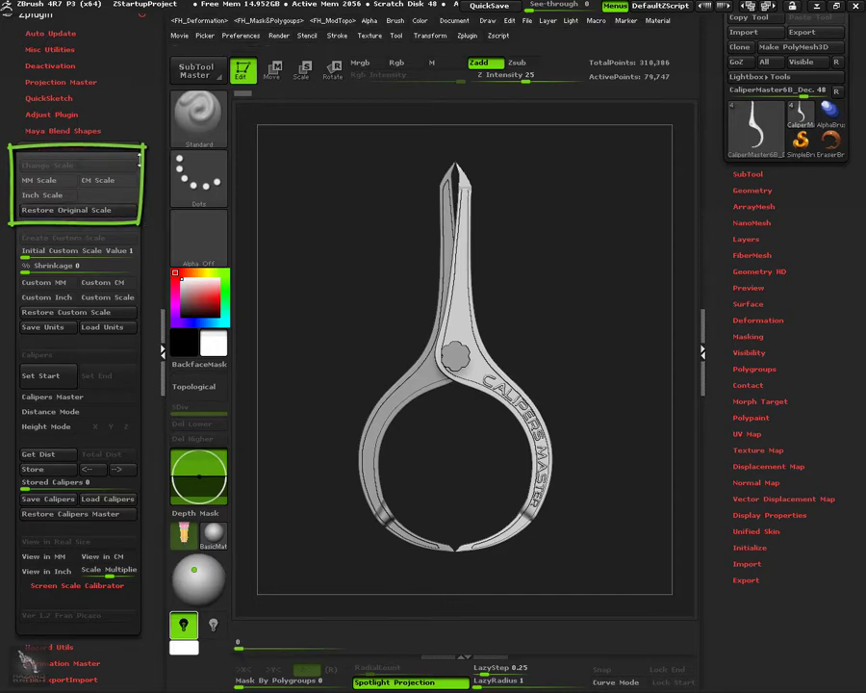
# - Turn on MM Scale, set a trial caliper start, then set an end across the ring (1.6354 units)
pyautogui.press('w')
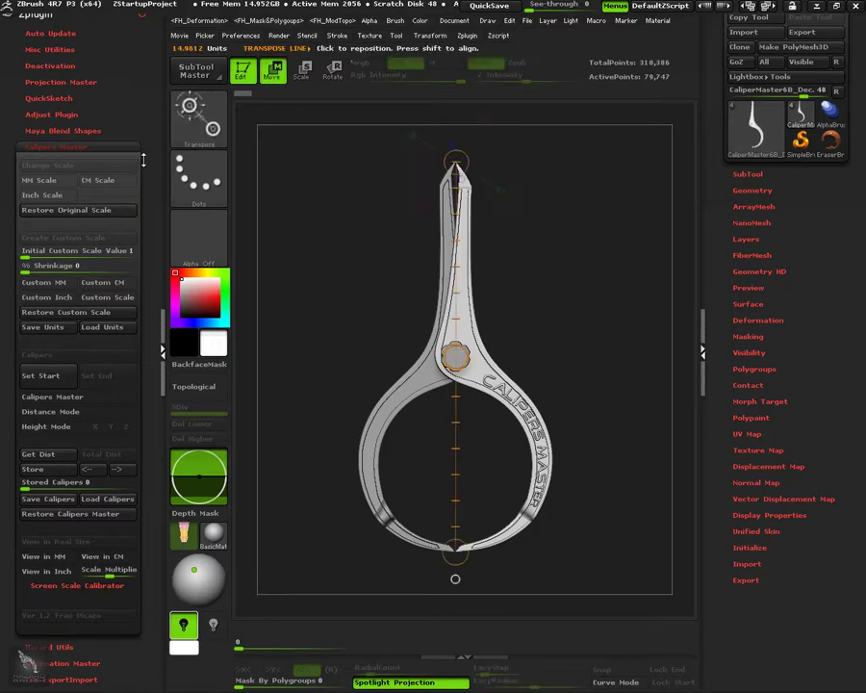
pyautogui.click(36, 182)
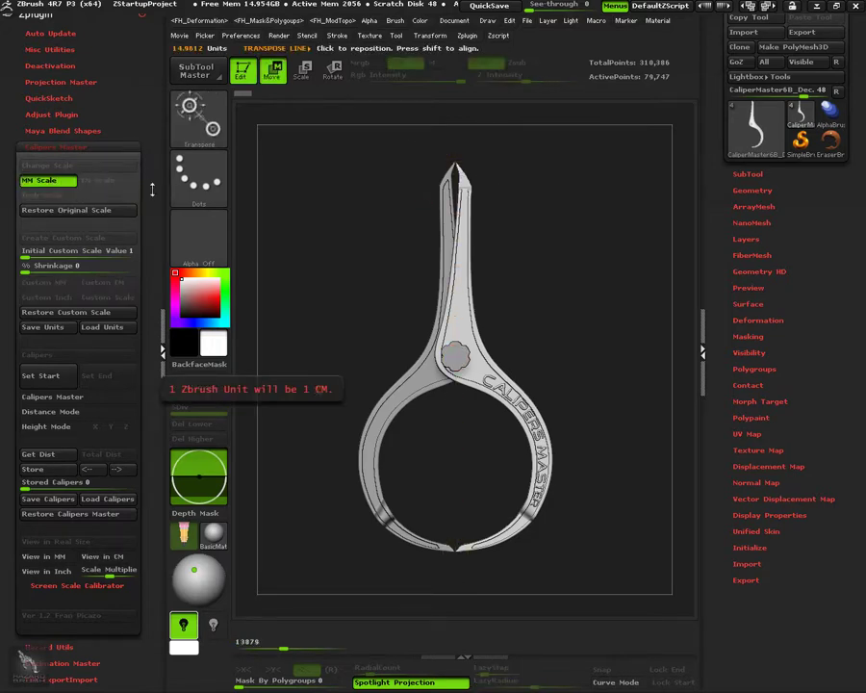
pyautogui.click(42, 181)
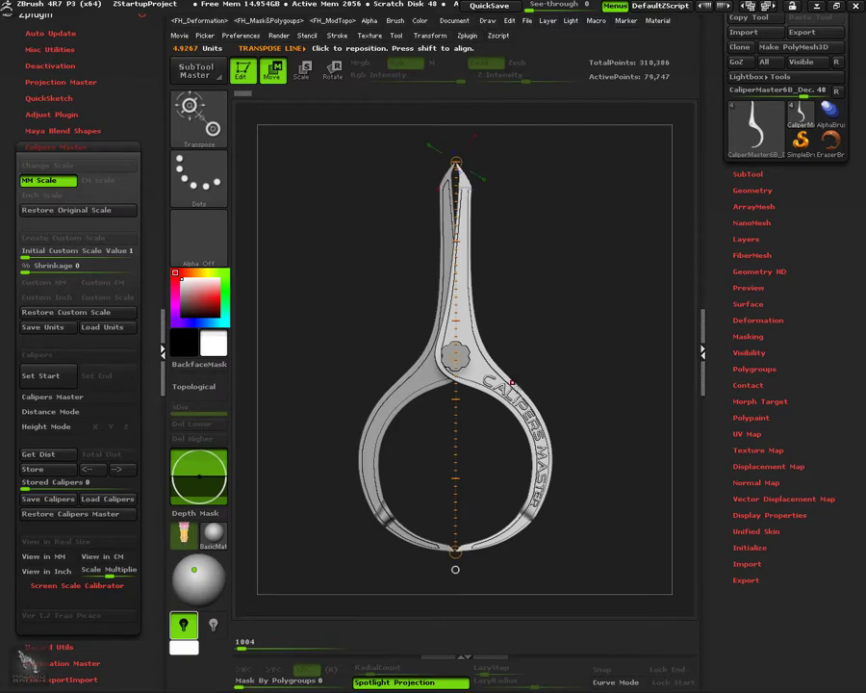
pyautogui.moveTo(515, 383); pyautogui.dragTo(529, 381)
pyautogui.click(67, 376)
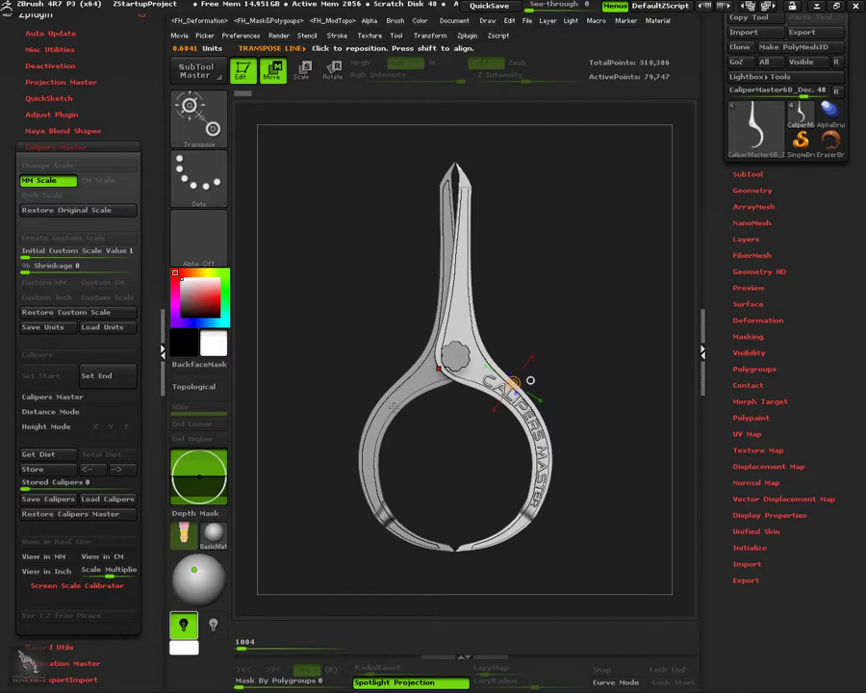
pyautogui.moveTo(385, 397); pyautogui.dragTo(425, 420)
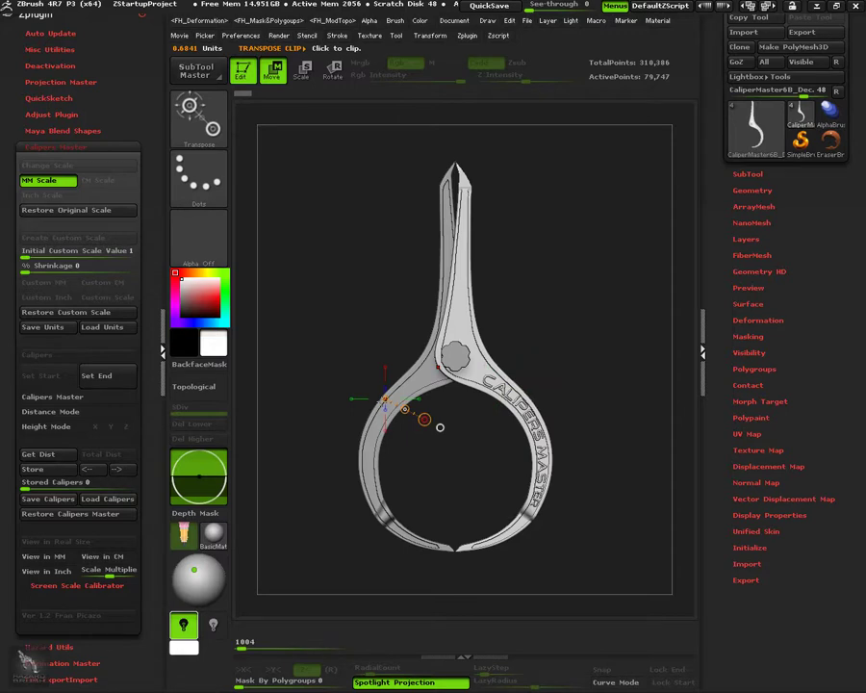
pyautogui.click(96, 376)
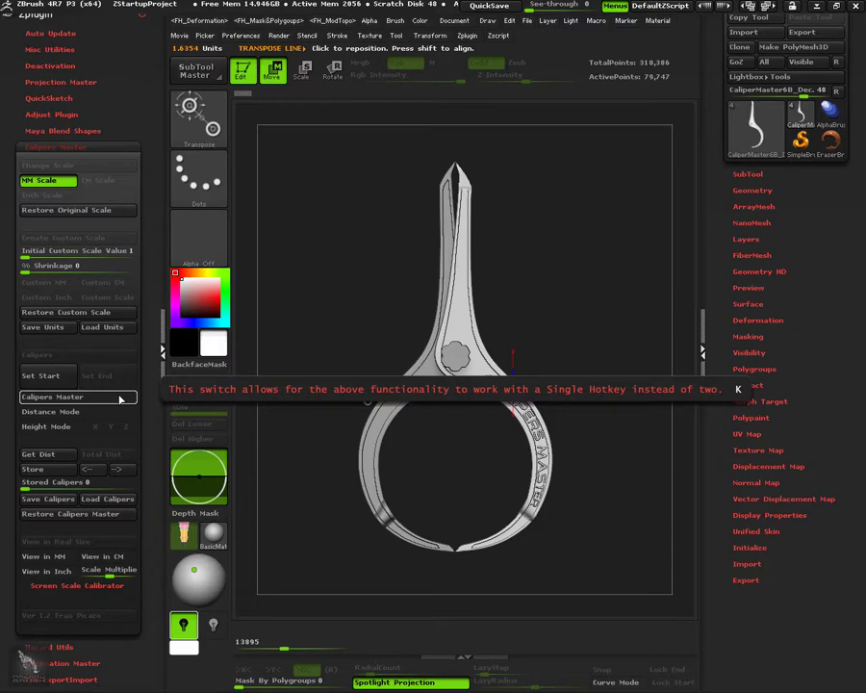
# - Enable Calipers Master and store a bottom-tip-to-top caliper line reading 4.9182 units
pyautogui.click(457, 163)
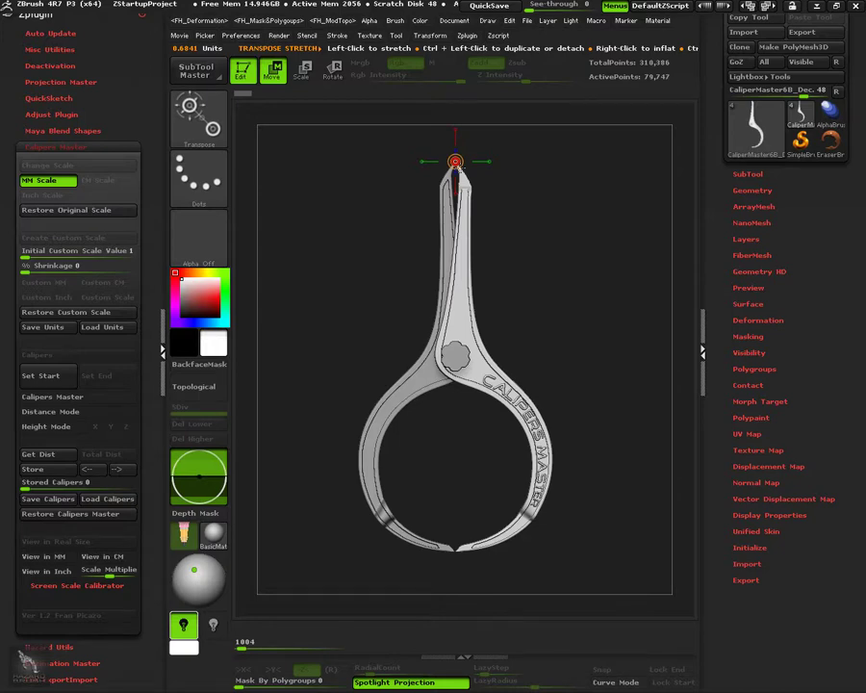
pyautogui.click(457, 551)
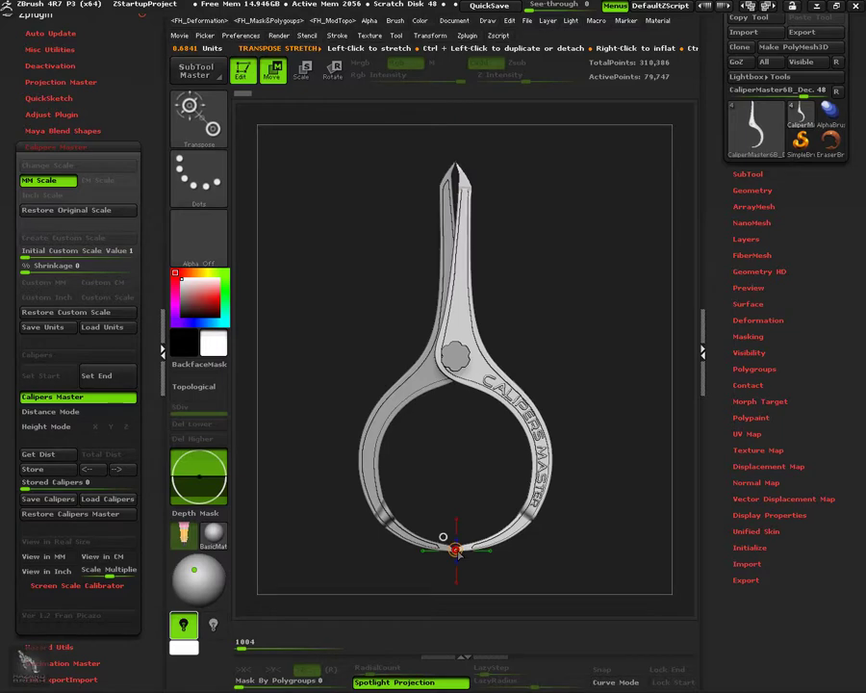
pyautogui.moveTo(458, 552); pyautogui.dragTo(455, 161)
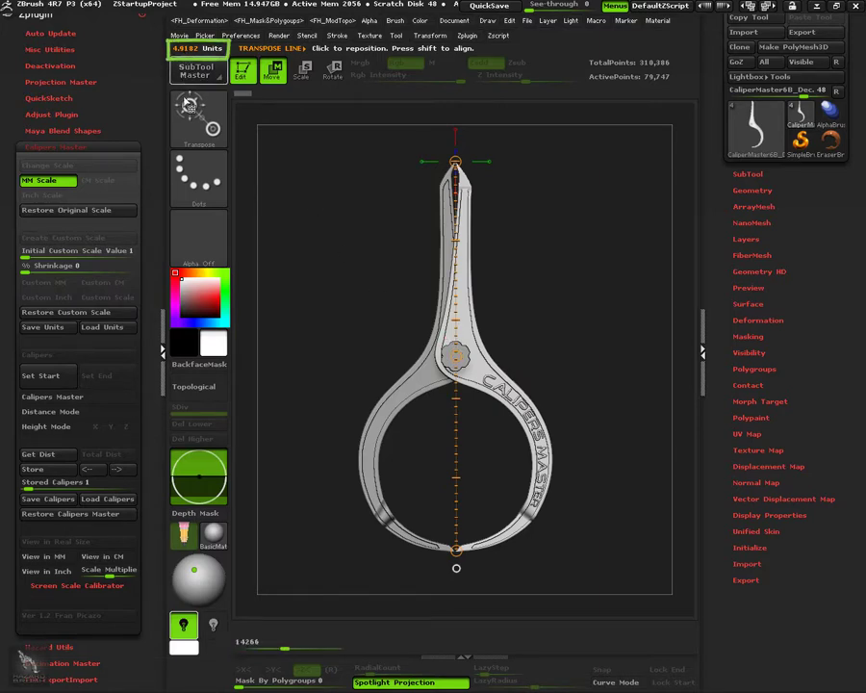
# - Get the caliper distance of 4.918226 MM and compare it with Geometry Size's Y Size 4.94194
pyautogui.click(45, 460)
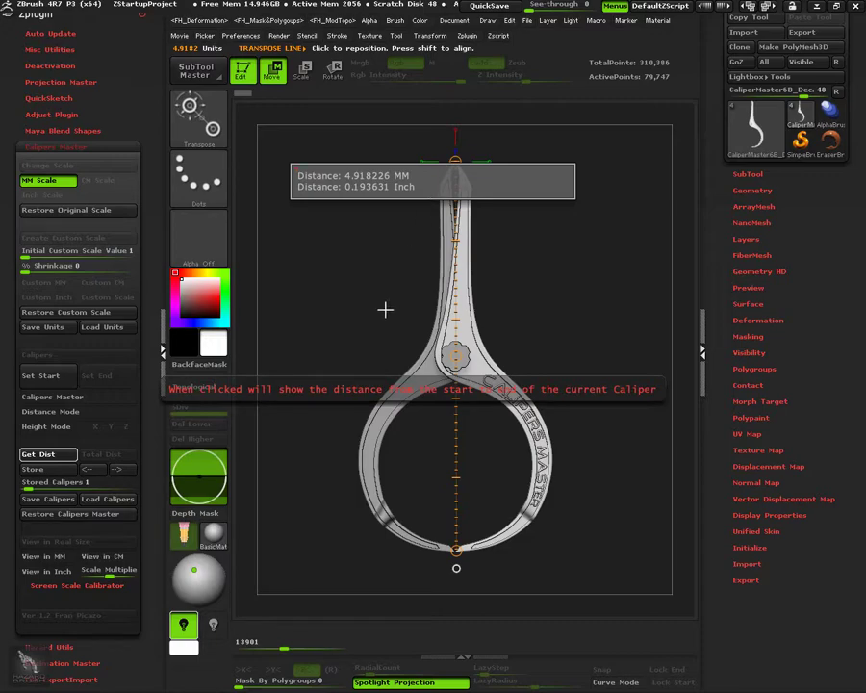
pyautogui.click(753, 190)
pyautogui.click(739, 458)
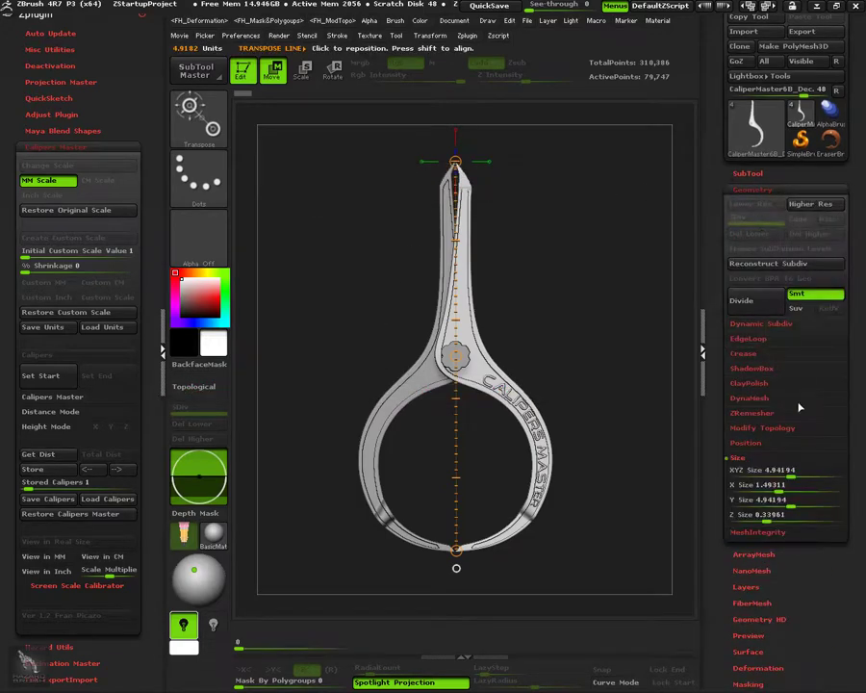
pyautogui.click(748, 503)
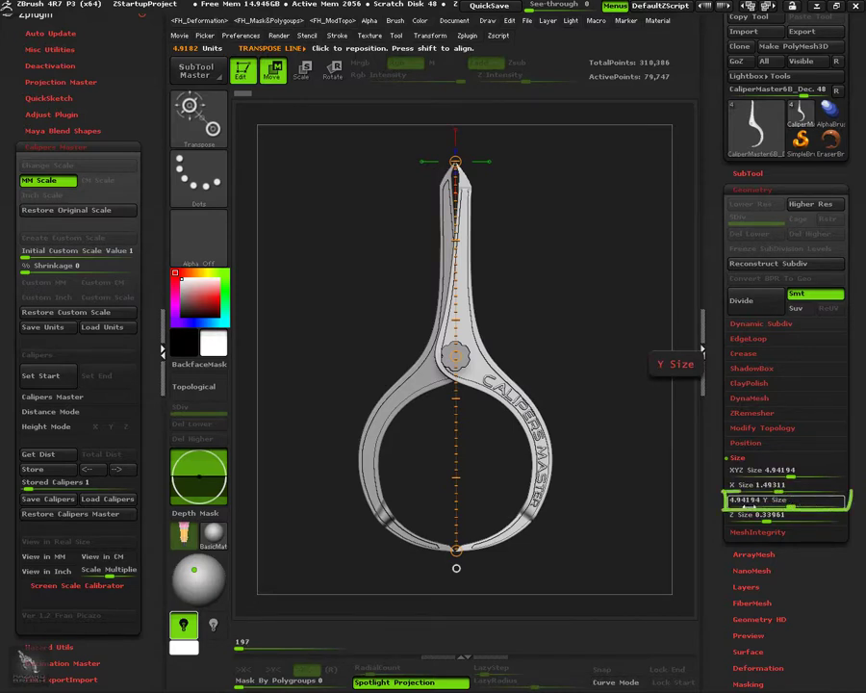
# - Turn off MM Scale and read the distance under CM (4.918225) and Inch (4.918226) scales
pyautogui.click(50, 185)
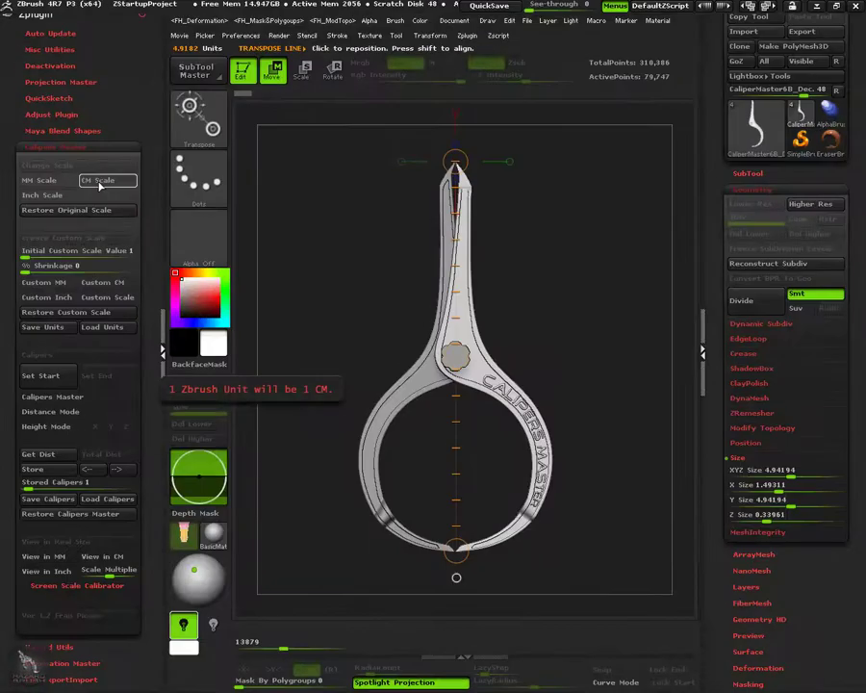
pyautogui.click(100, 183)
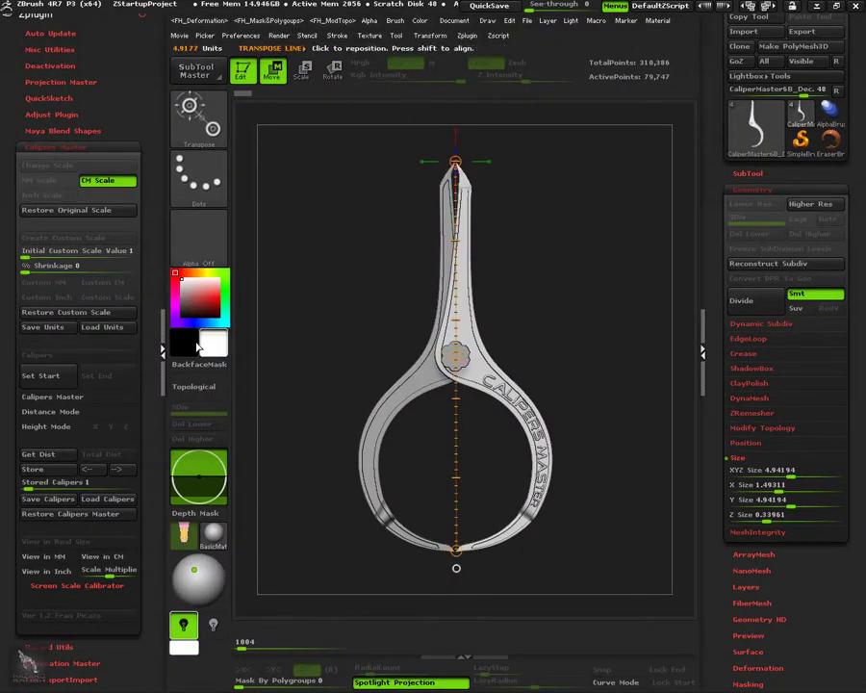
pyautogui.click(50, 454)
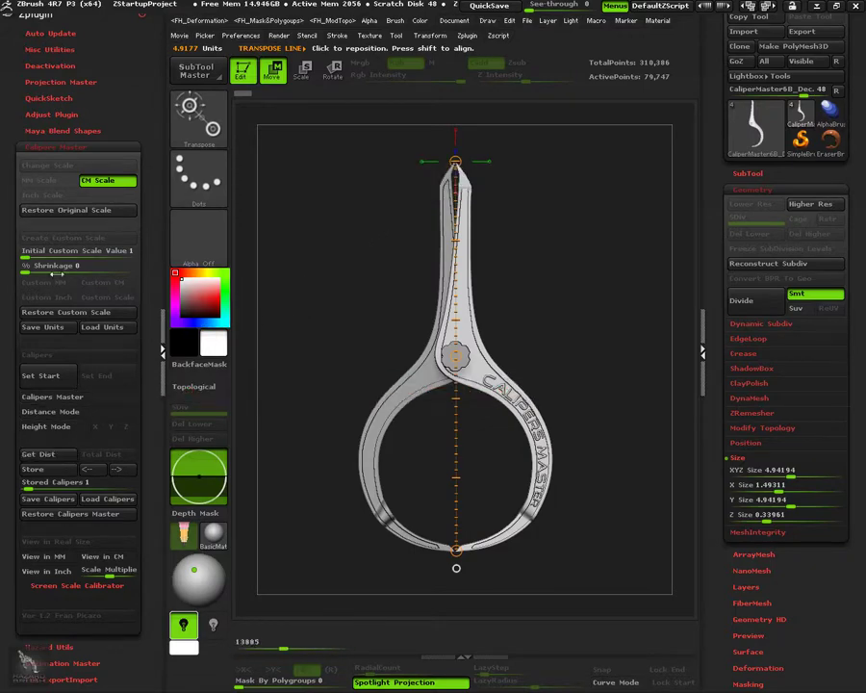
pyautogui.click(43, 196)
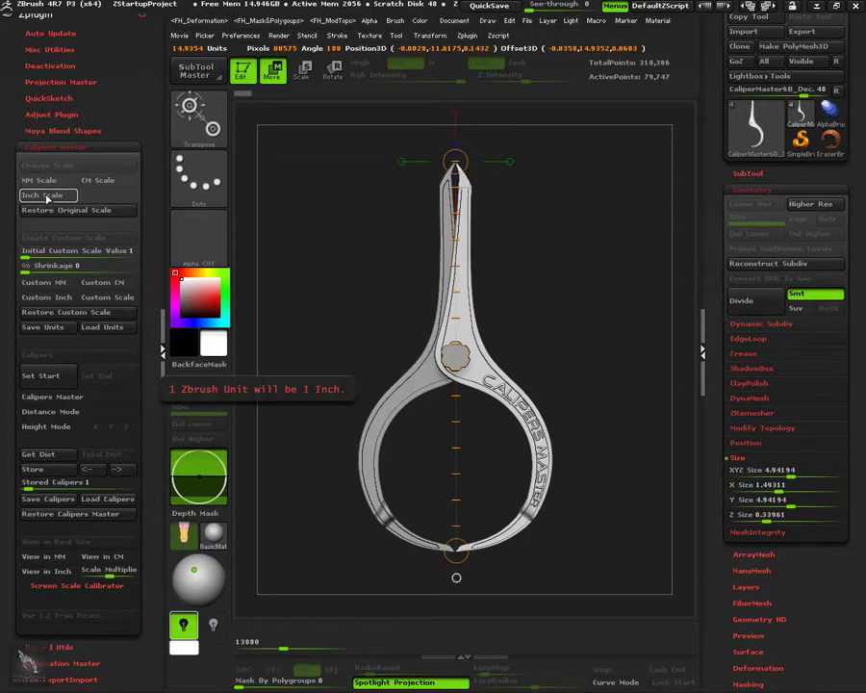
pyautogui.click(39, 455)
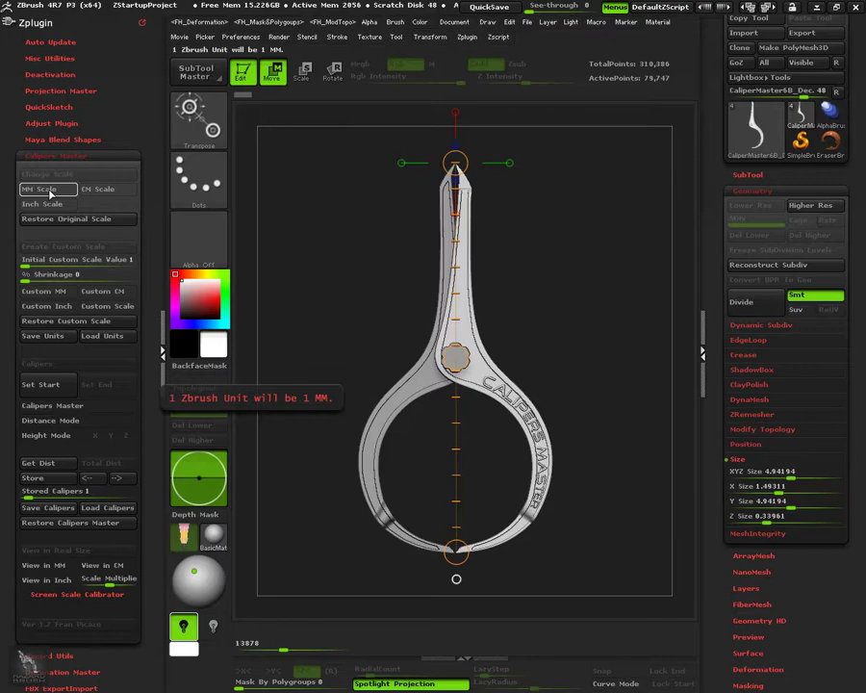
# - Switch back to MM Scale and get the caliper distance again
pyautogui.click(50, 192)
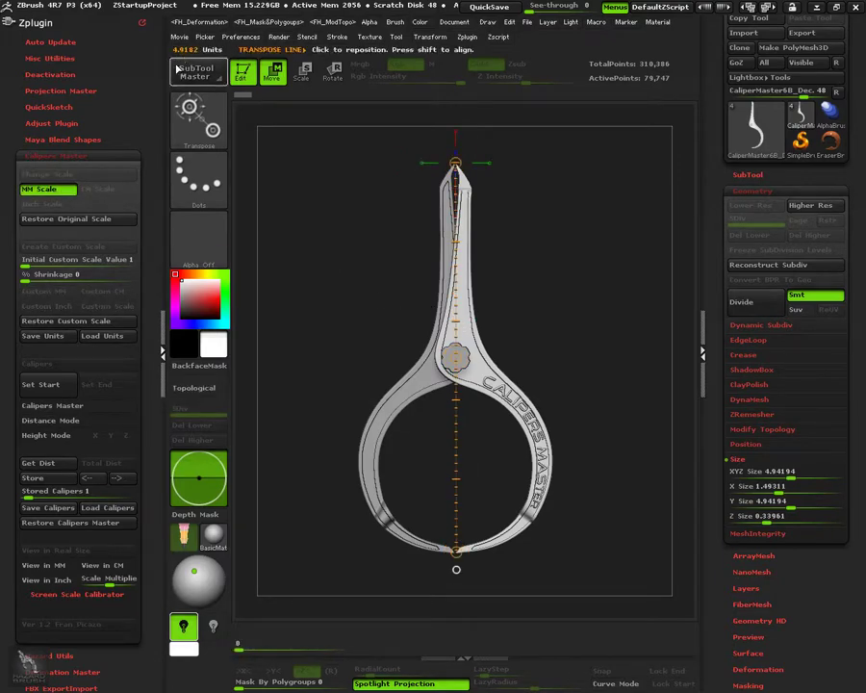
pyautogui.click(57, 463)
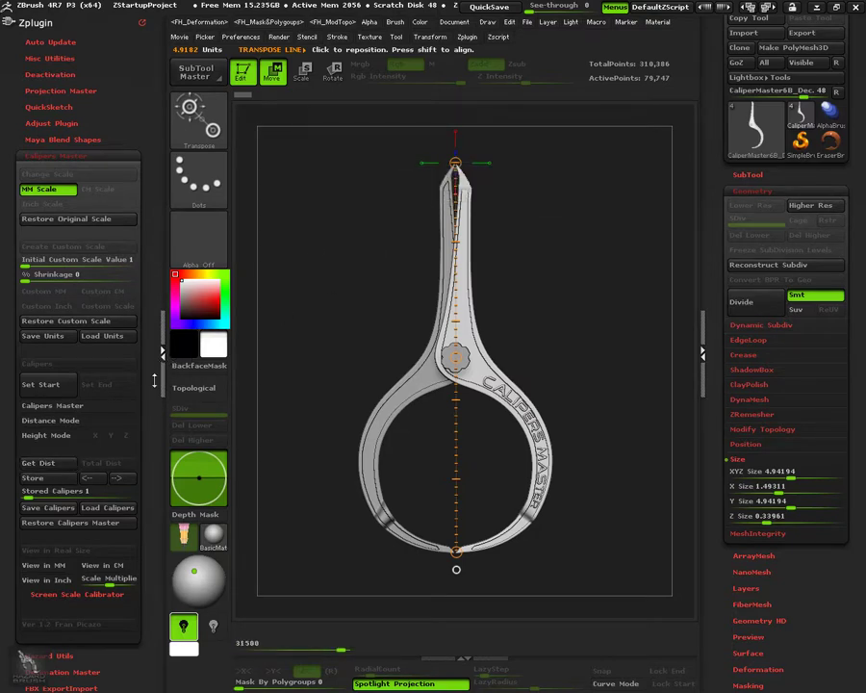
pyautogui.scroll(-6, 62, 463)
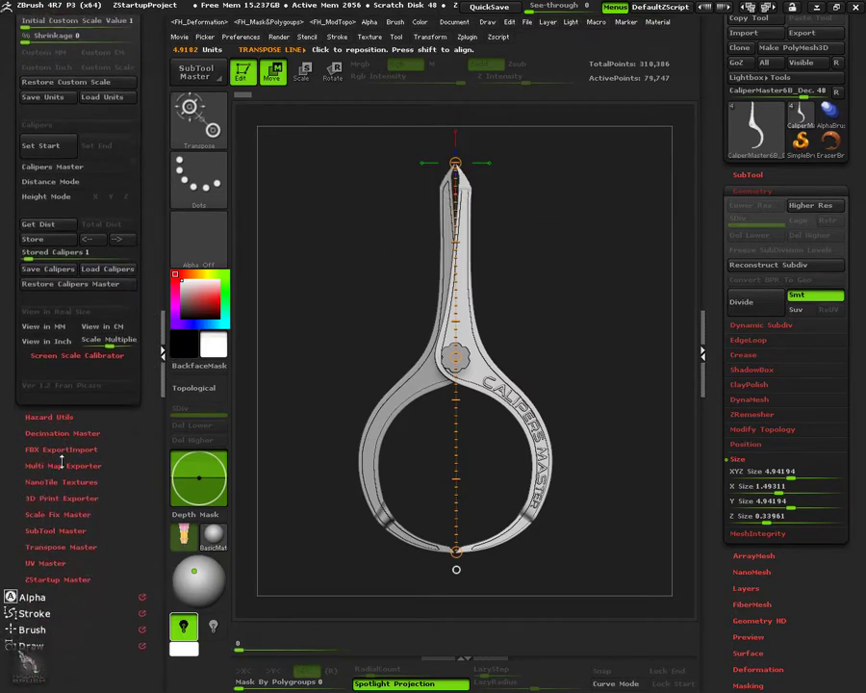
# - Update 3D Print Exporter size ratios, confirm a 4.94191 height, then restore Calipers Master
pyautogui.click(62, 497)
pyautogui.scroll(-2, 46, 506)
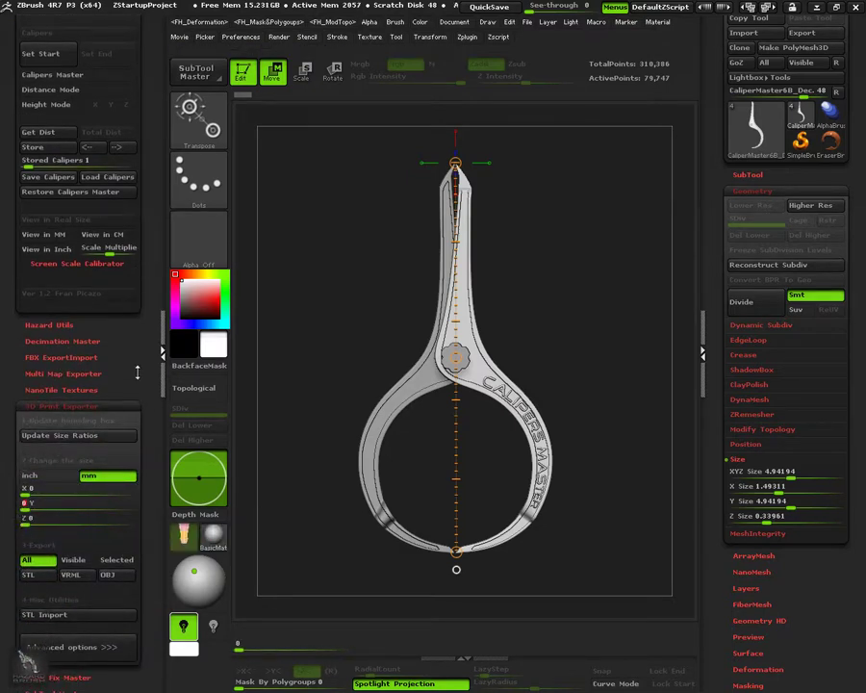
pyautogui.click(104, 441)
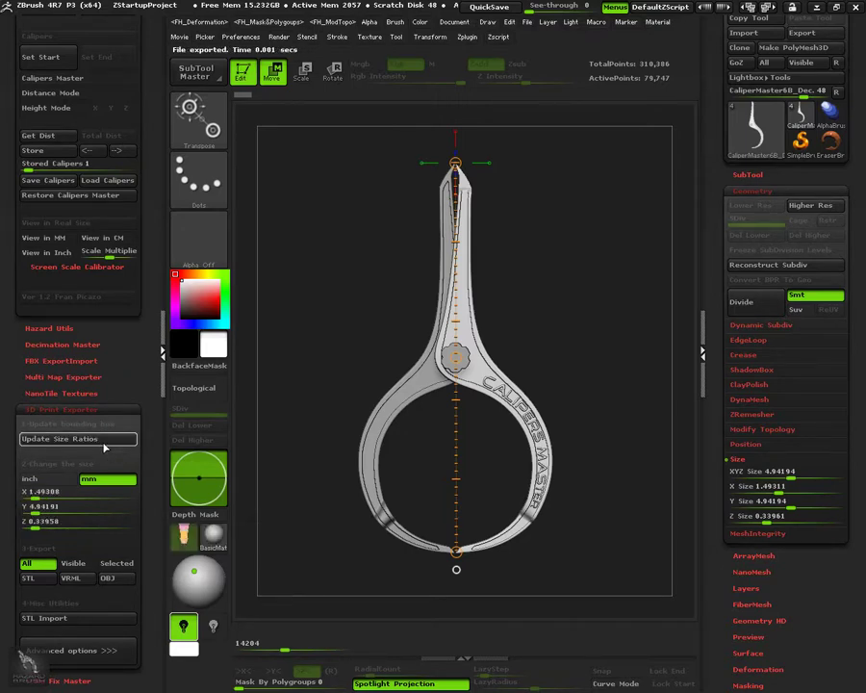
pyautogui.click(58, 507)
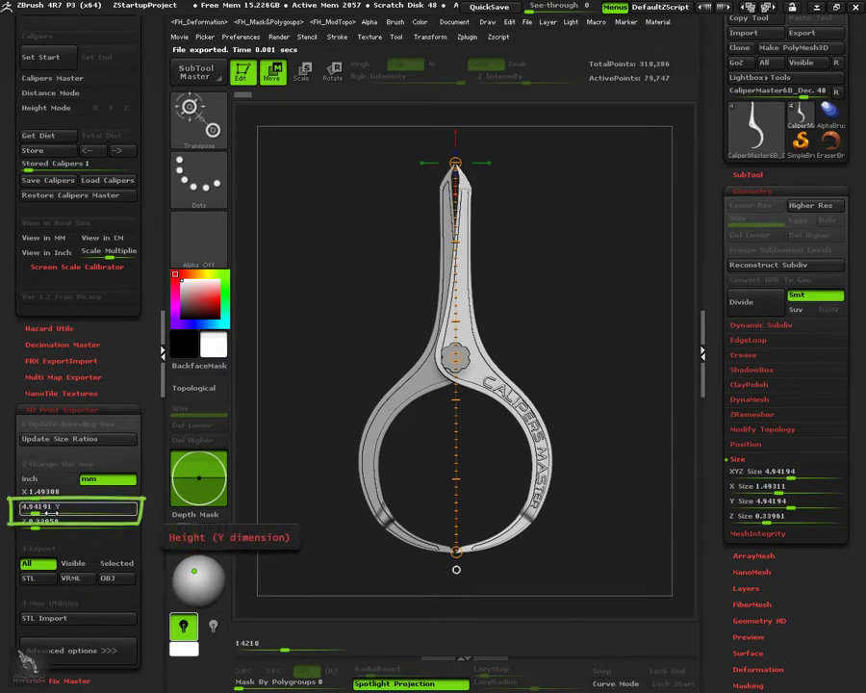
pyautogui.press('Return')
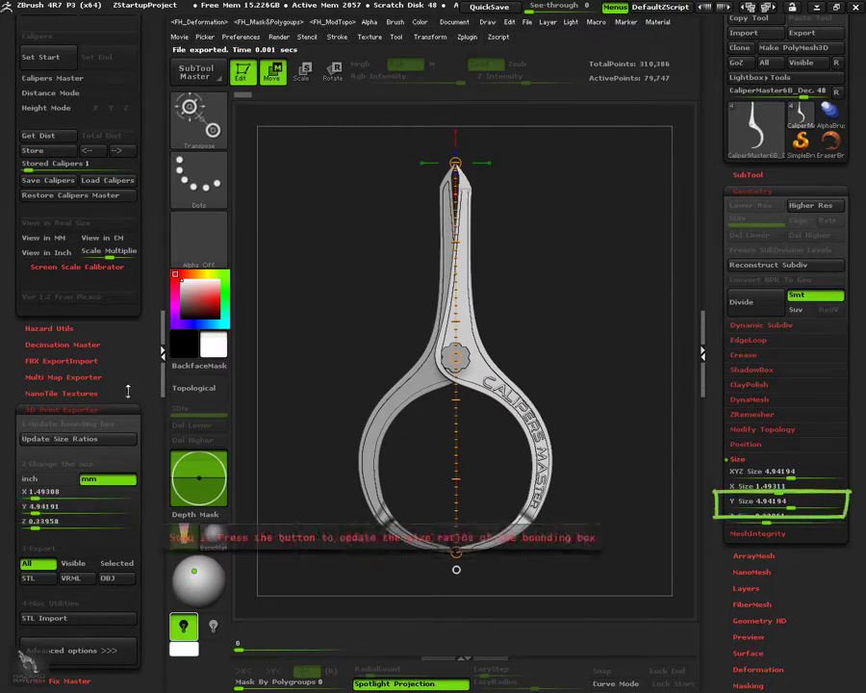
pyautogui.scroll(3, 142, 353)
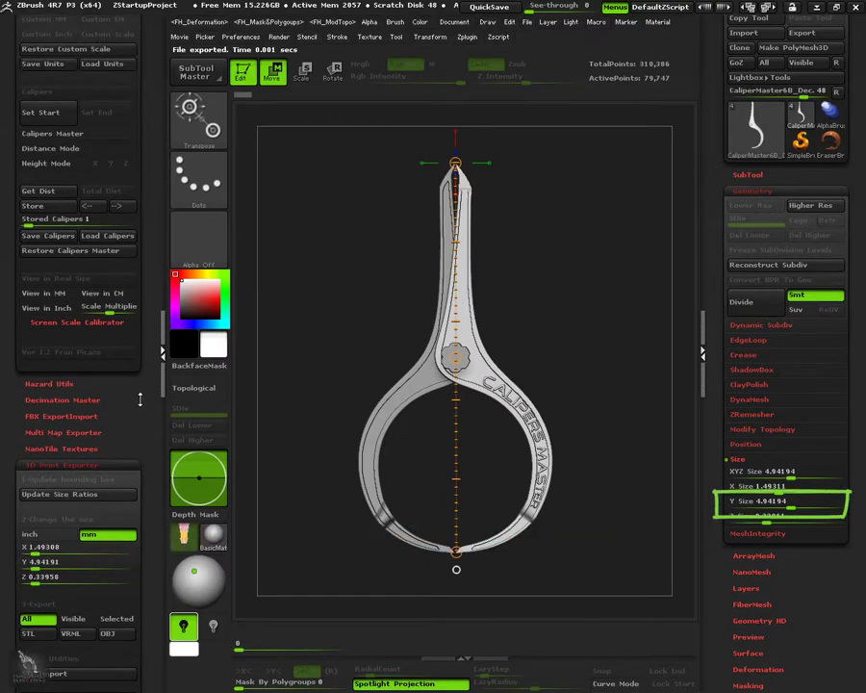
pyautogui.scroll(-3, 144, 346)
pyautogui.scroll(8, 146, 342)
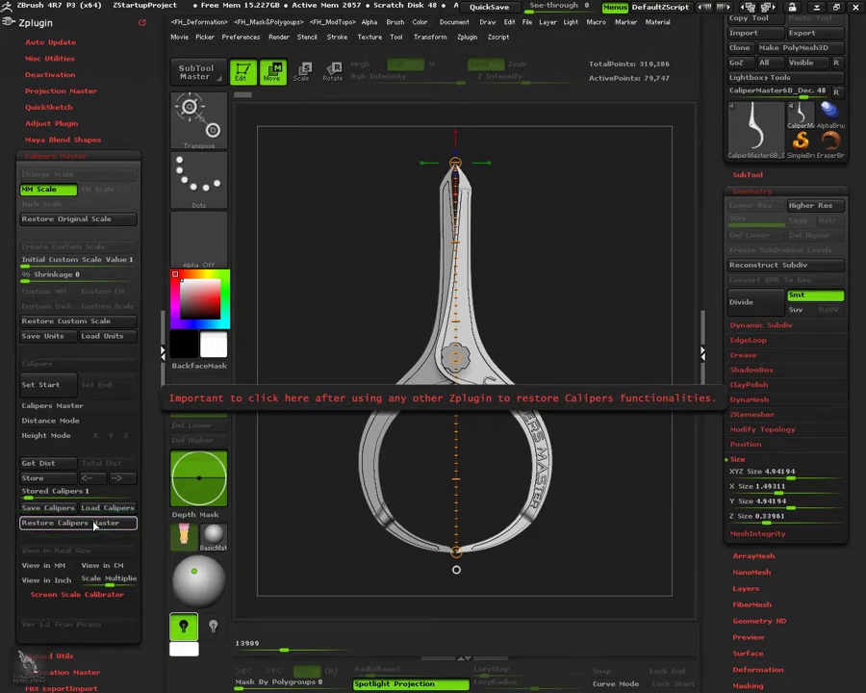
pyautogui.click(95, 523)
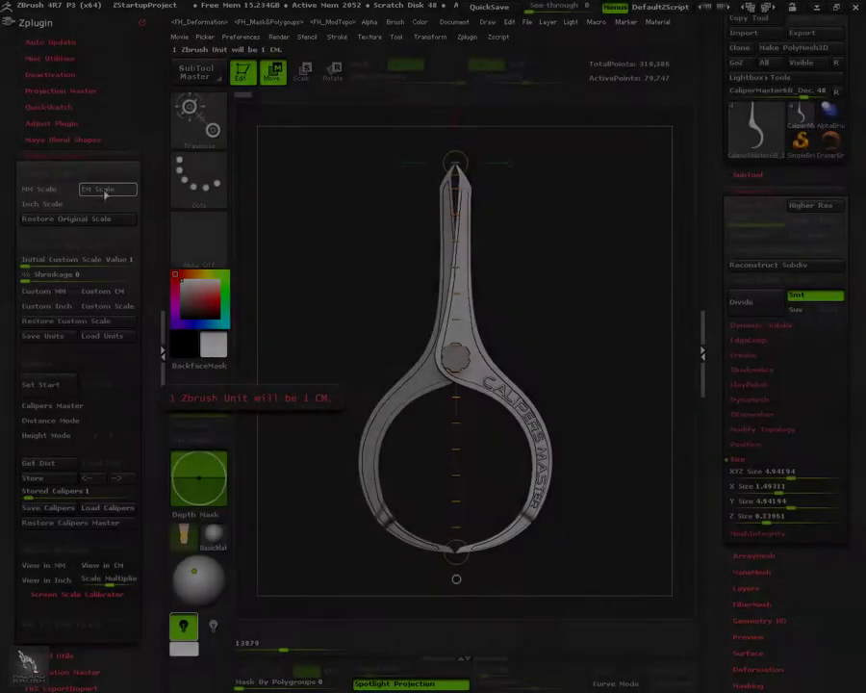
# - Measure the caliper at 4.918225 CM and update the exporter to show a 49.41923 mm height
pyautogui.click(107, 190)
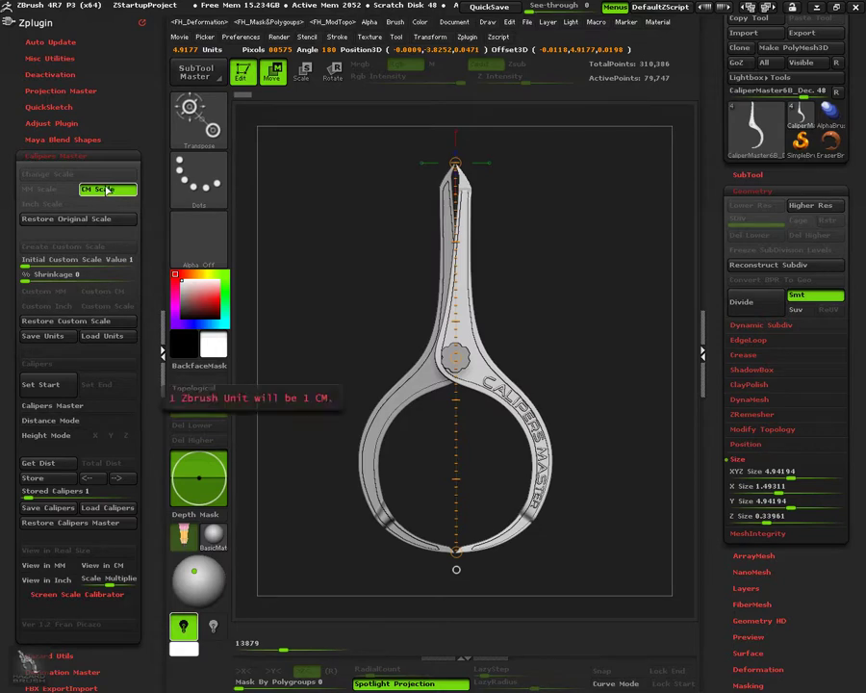
pyautogui.click(38, 463)
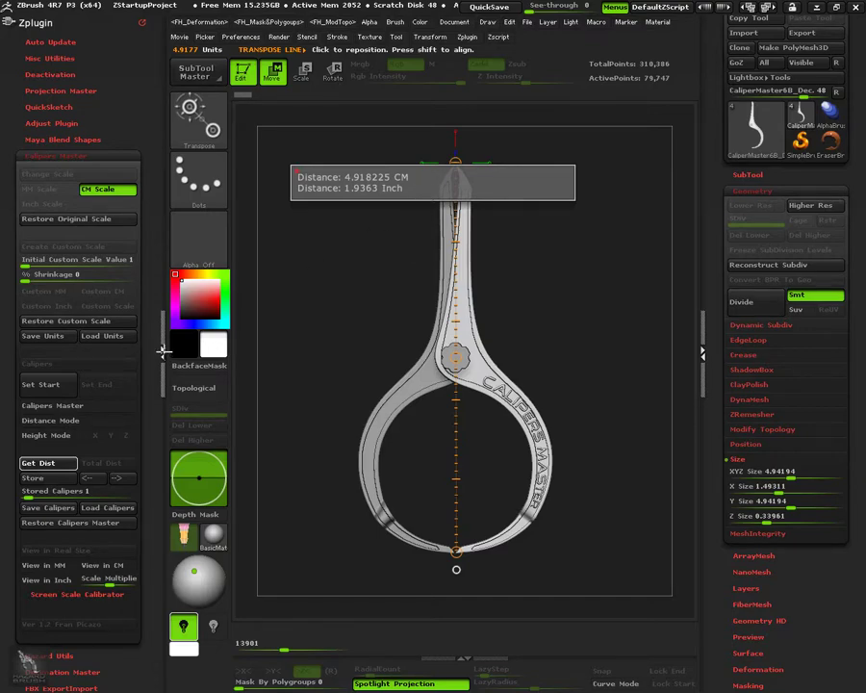
pyautogui.scroll(-5, 163, 294)
pyautogui.scroll(-2, 162, 255)
pyautogui.click(102, 368)
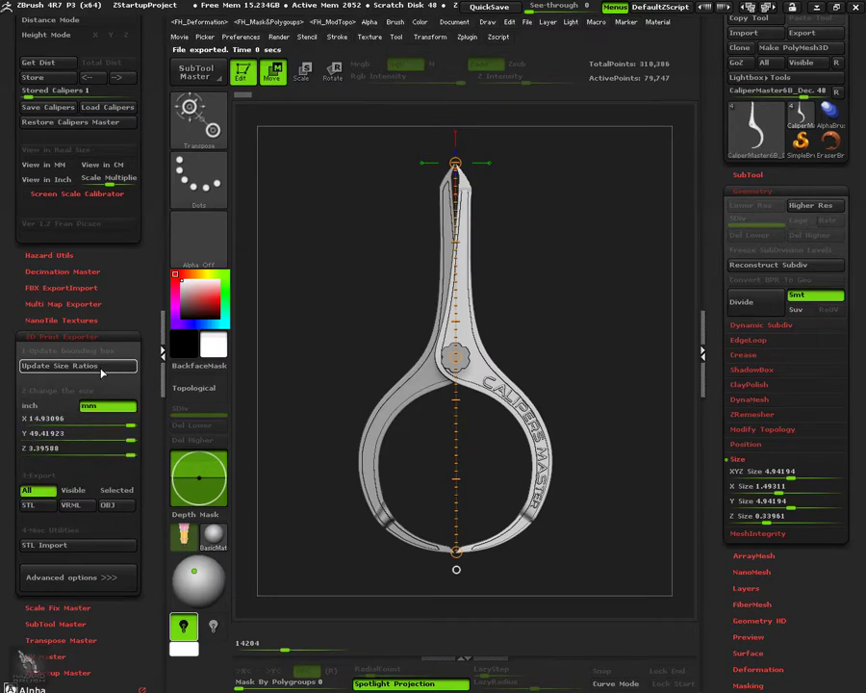
pyautogui.click(61, 434)
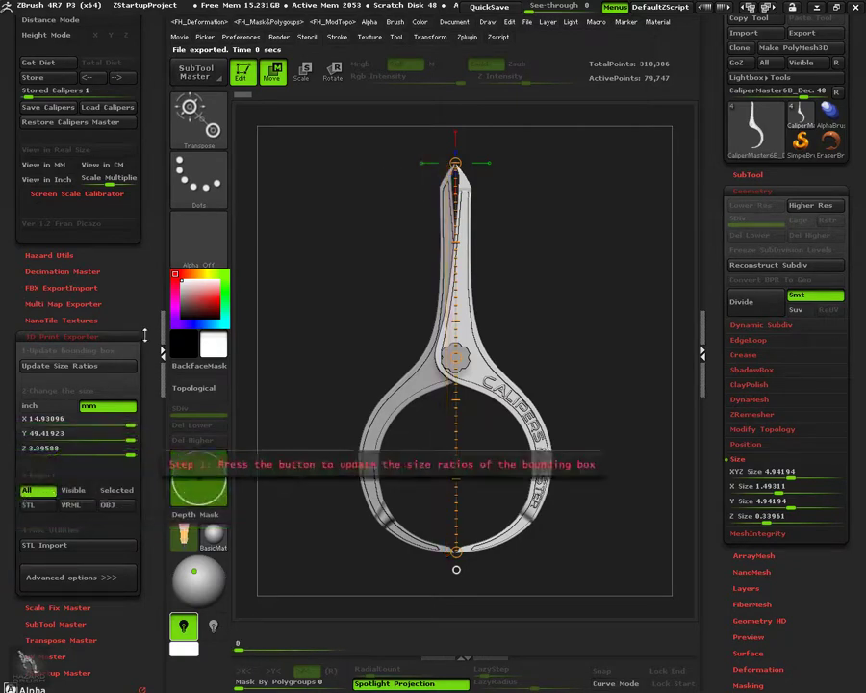
pyautogui.scroll(5, 150, 351)
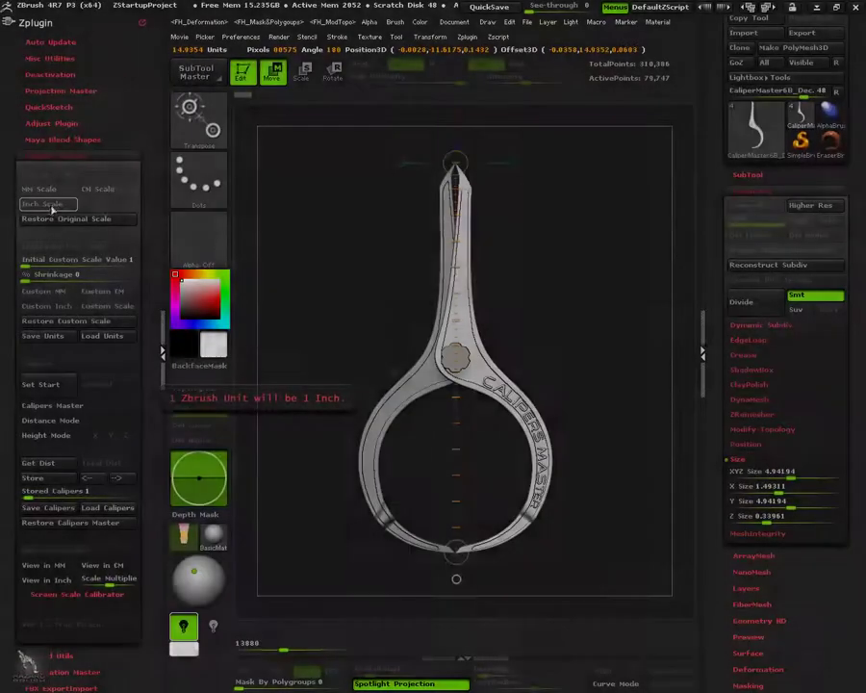
# - Switch to Inch Scale and get the caliper distance of 4.918226 inches
pyautogui.click(54, 204)
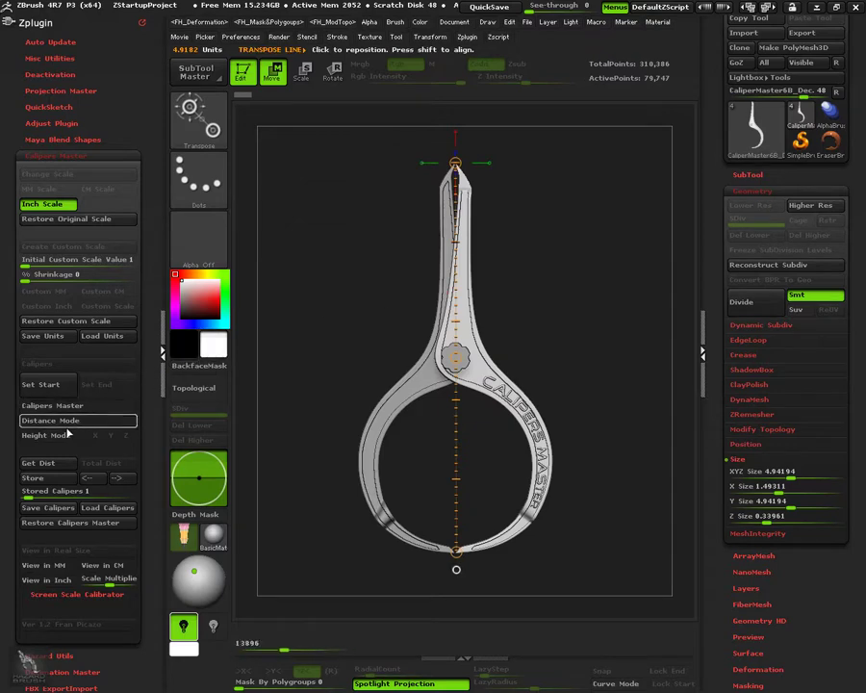
pyautogui.click(38, 463)
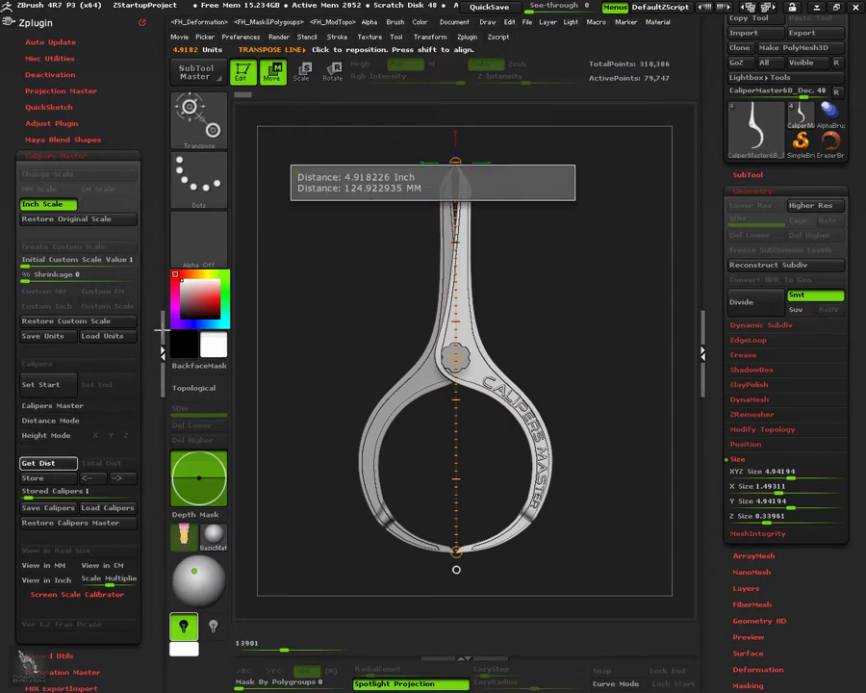
pyautogui.moveTo(154, 339); pyautogui.dragTo(152, 334)
pyautogui.scroll(-10, 152, 334)
# - Set the 3D Print Exporter to inches for a 4.94191 height, then restore Calipers Master
pyautogui.click(56, 386)
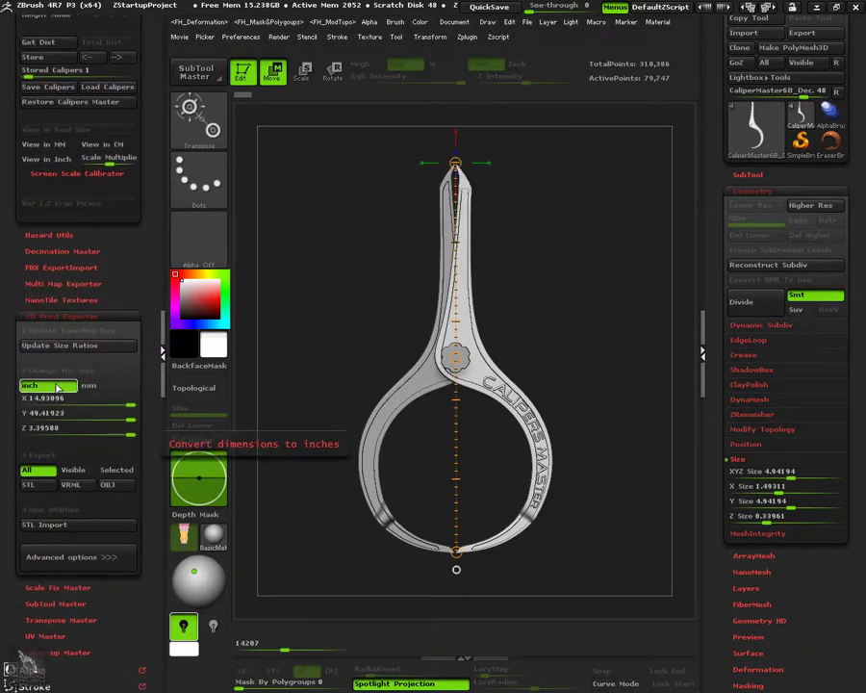
pyautogui.click(60, 347)
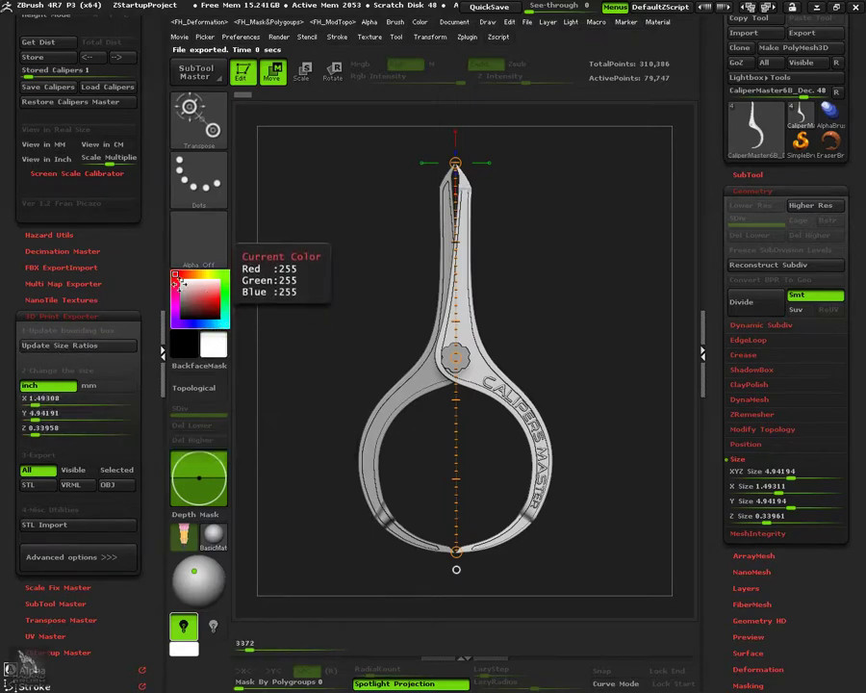
pyautogui.scroll(1, 147, 281)
pyautogui.scroll(10, 147, 281)
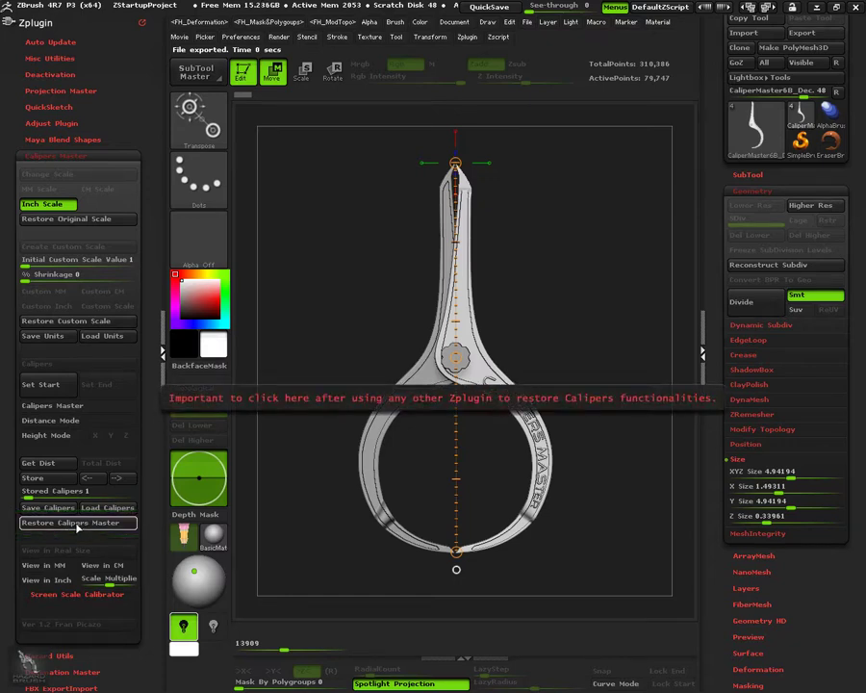
pyautogui.click(77, 523)
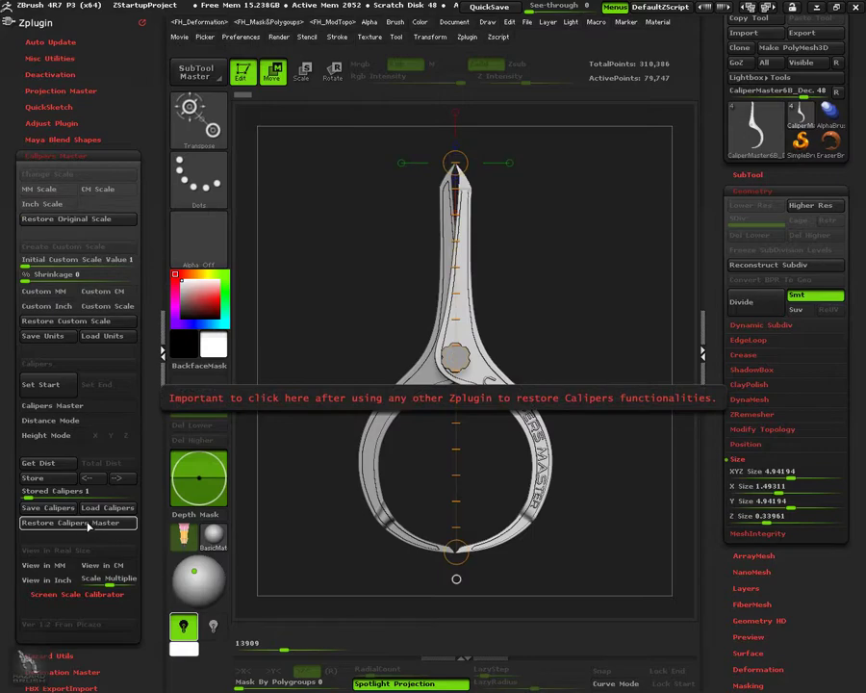